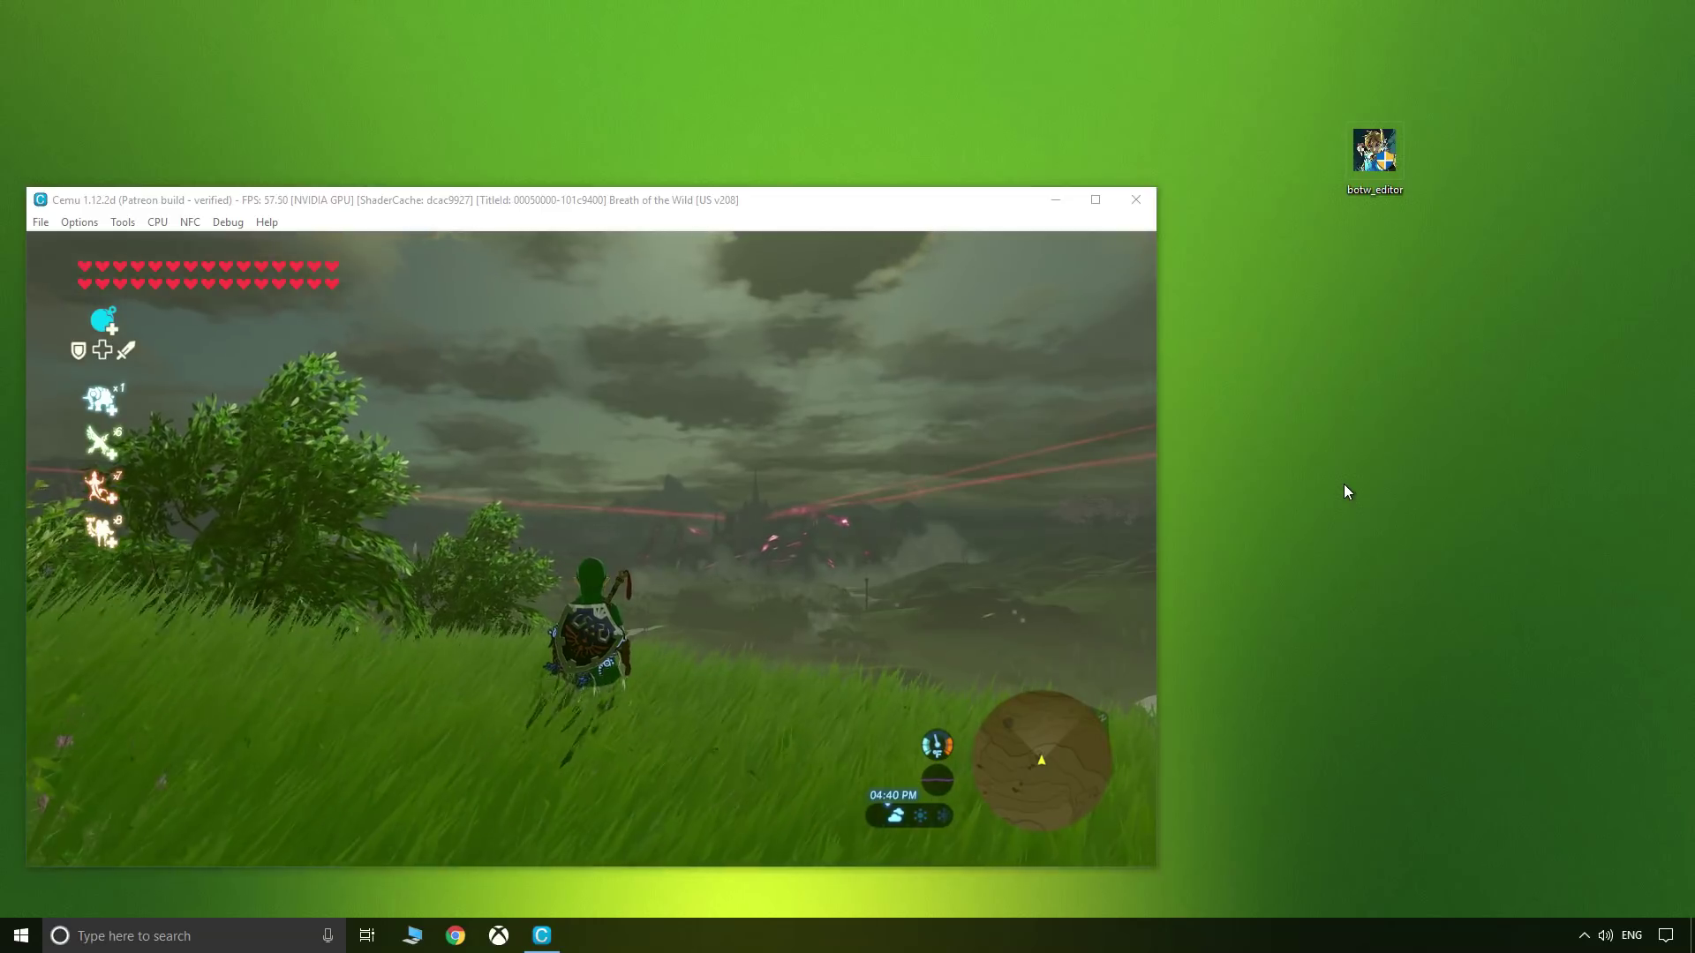
- Check in the compatibility properties of the botw_editor desktop file that it runs as an administrator
right_click(1376, 177)
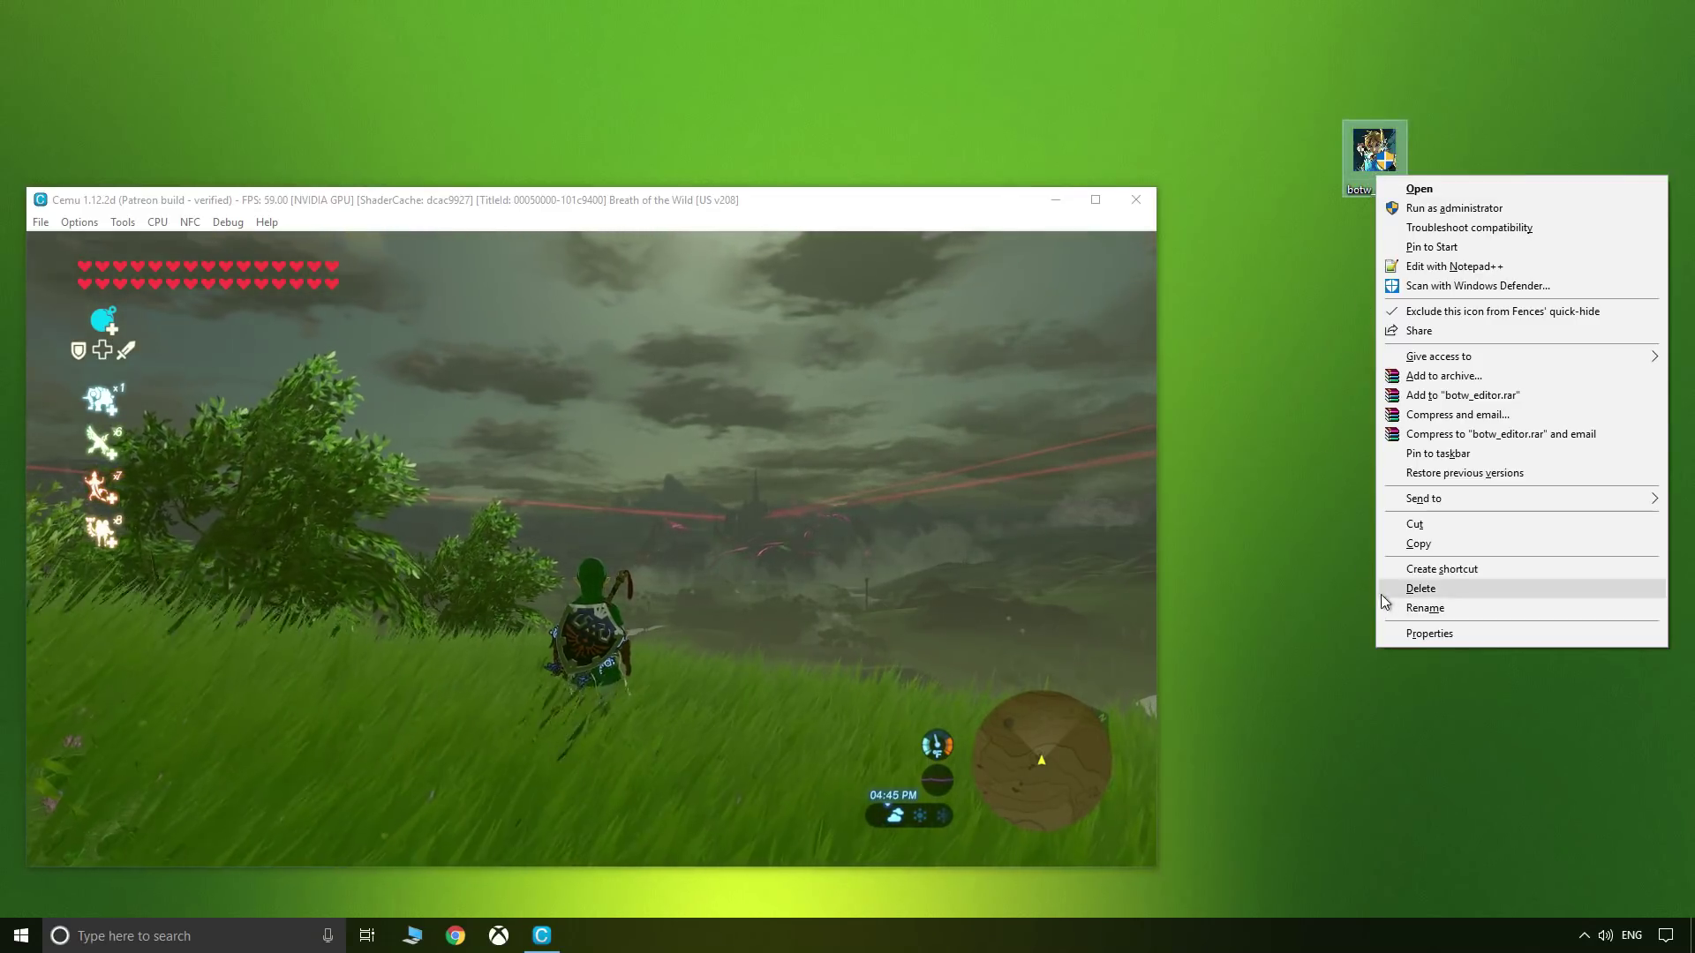
click(1432, 637)
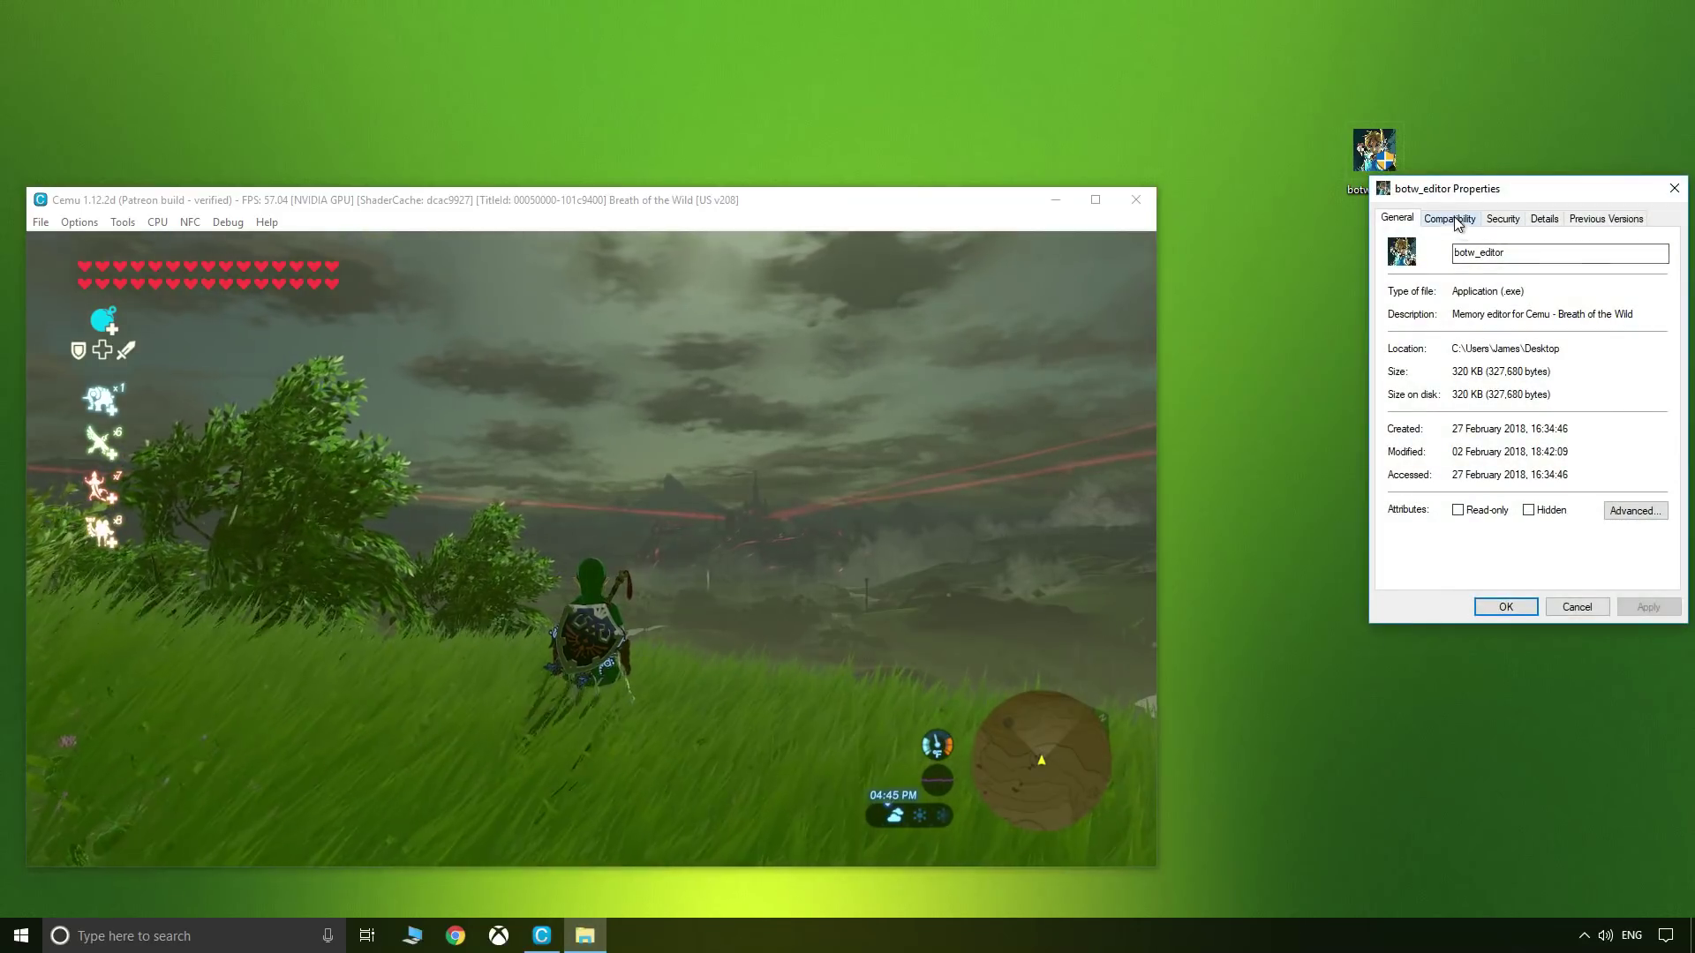
click(1450, 219)
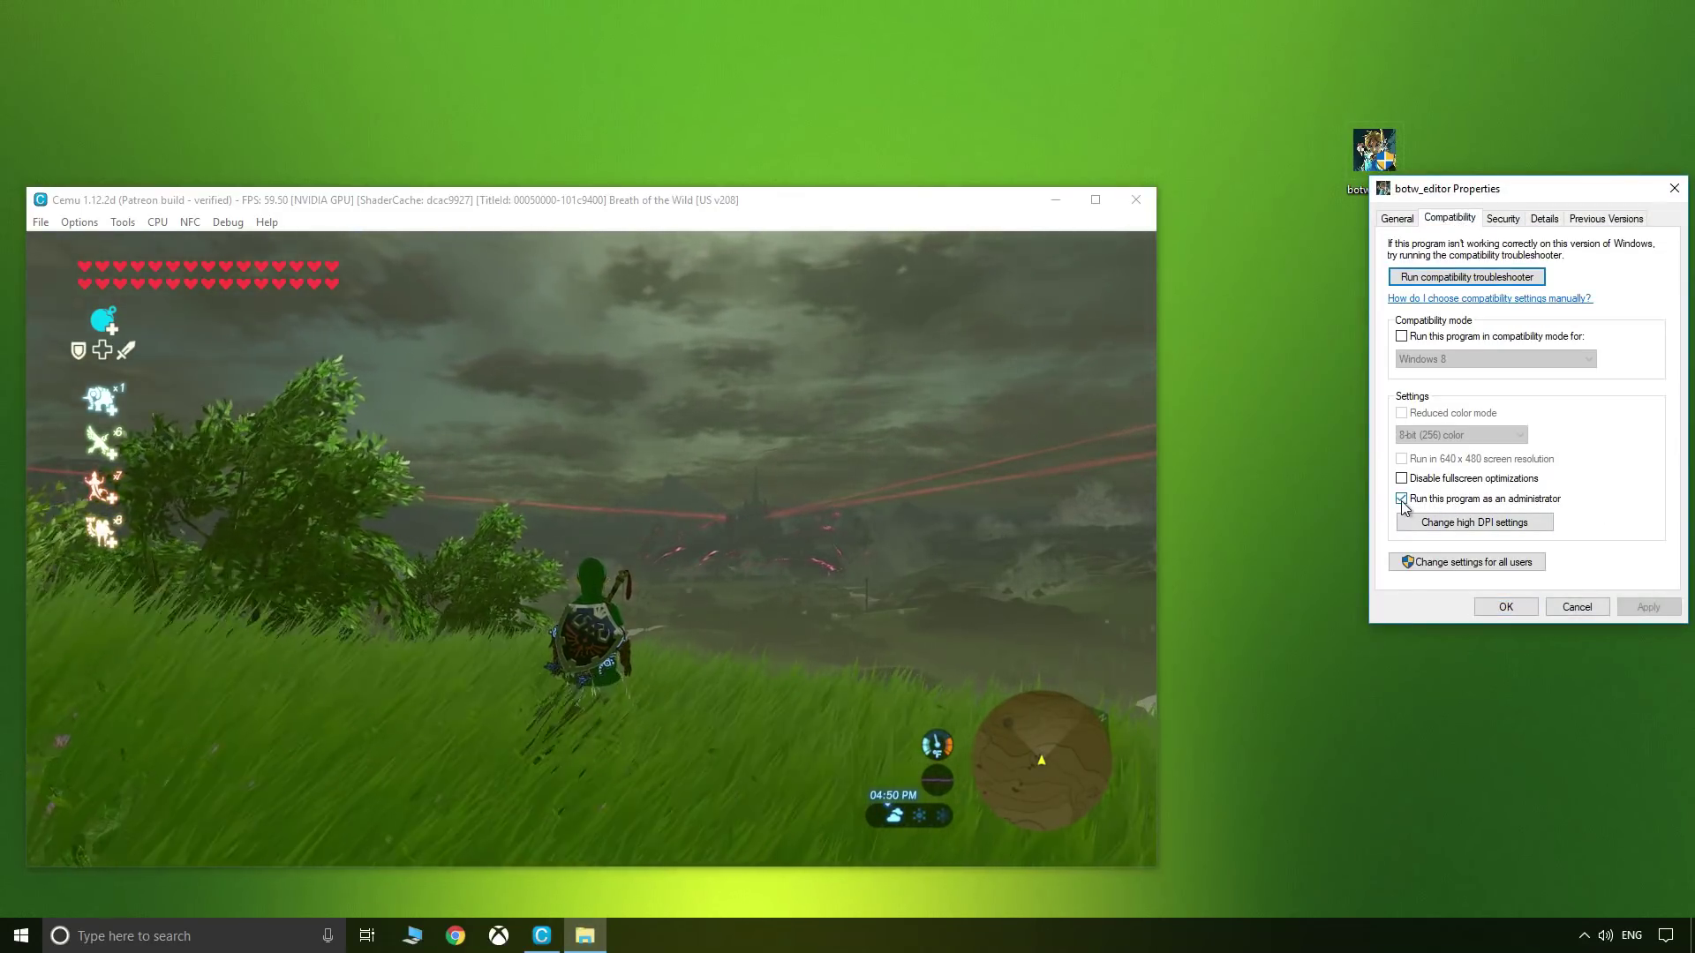
click(1501, 606)
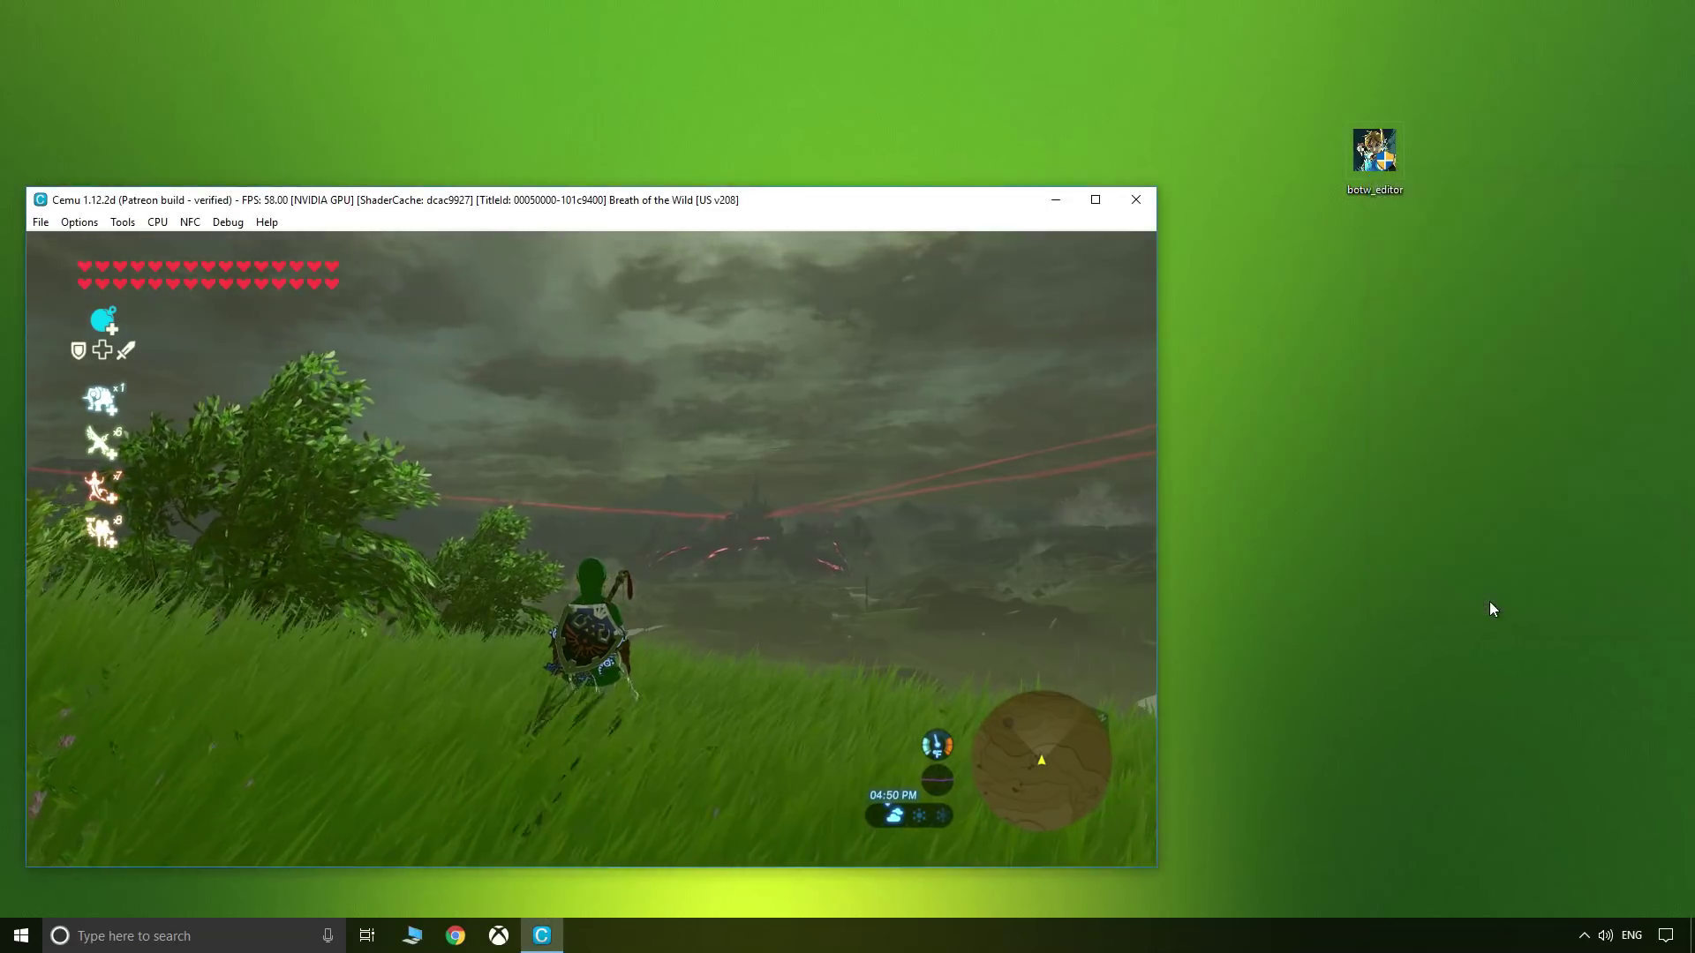
- Launch botw_editor, place its window beside the game at the upper part of the desktop, and scan Cemu's memory
double_click(1380, 156)
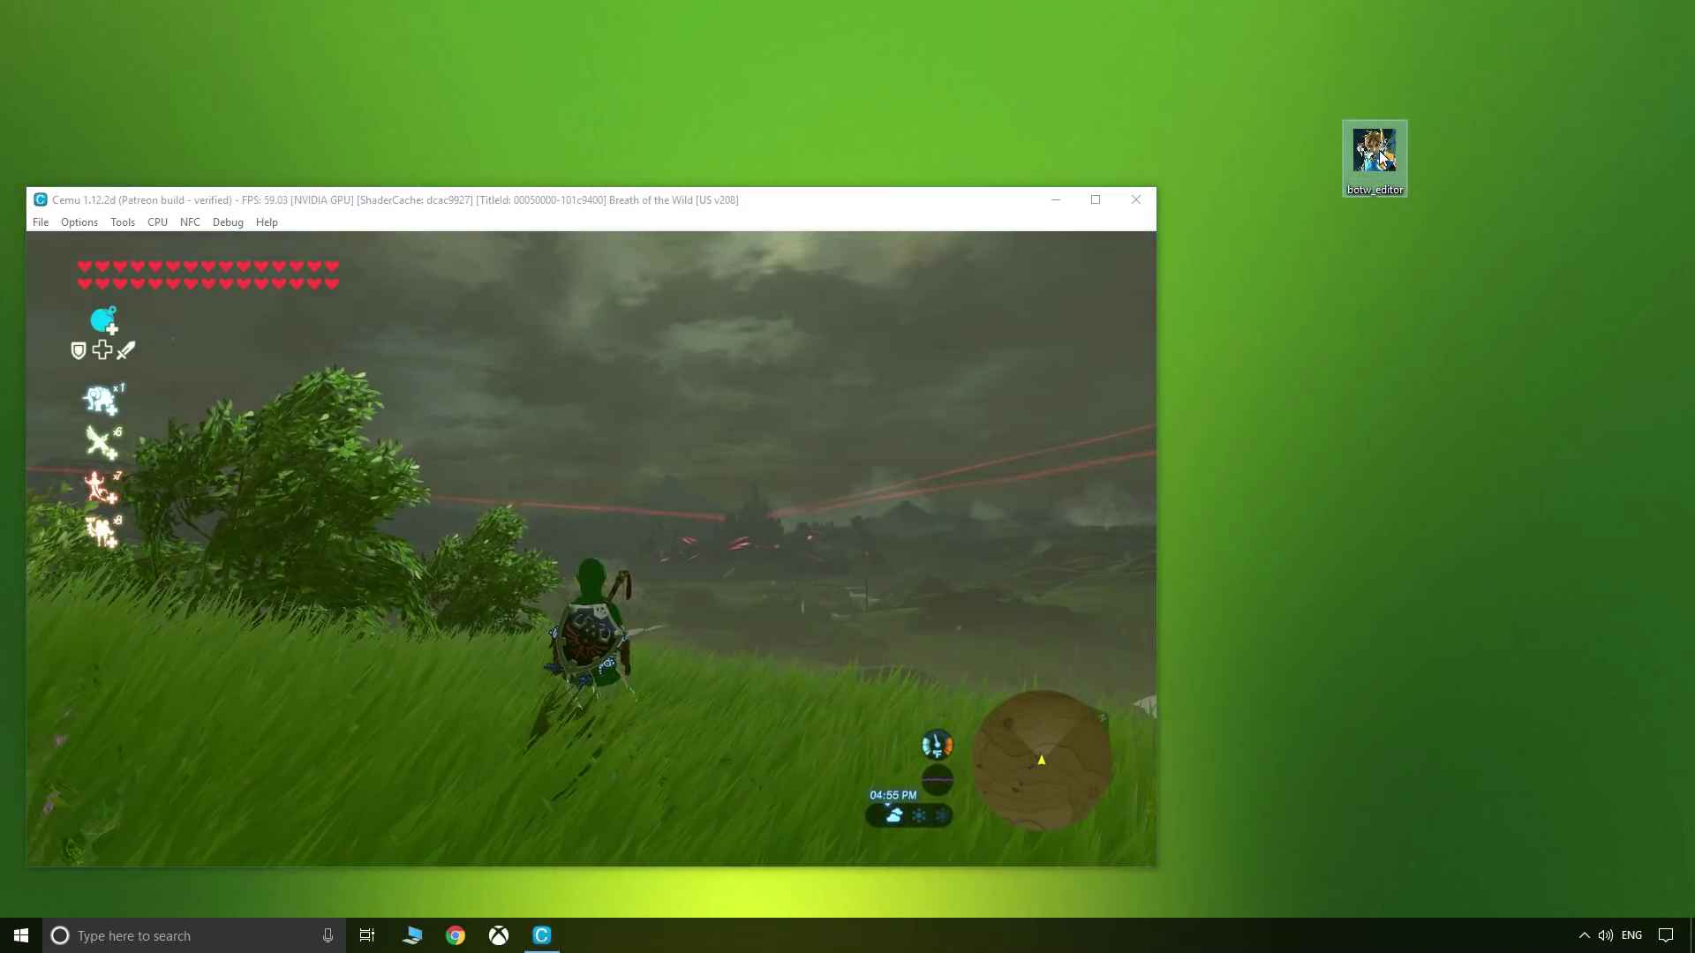
drag(824, 205, 1382, 61)
click(799, 89)
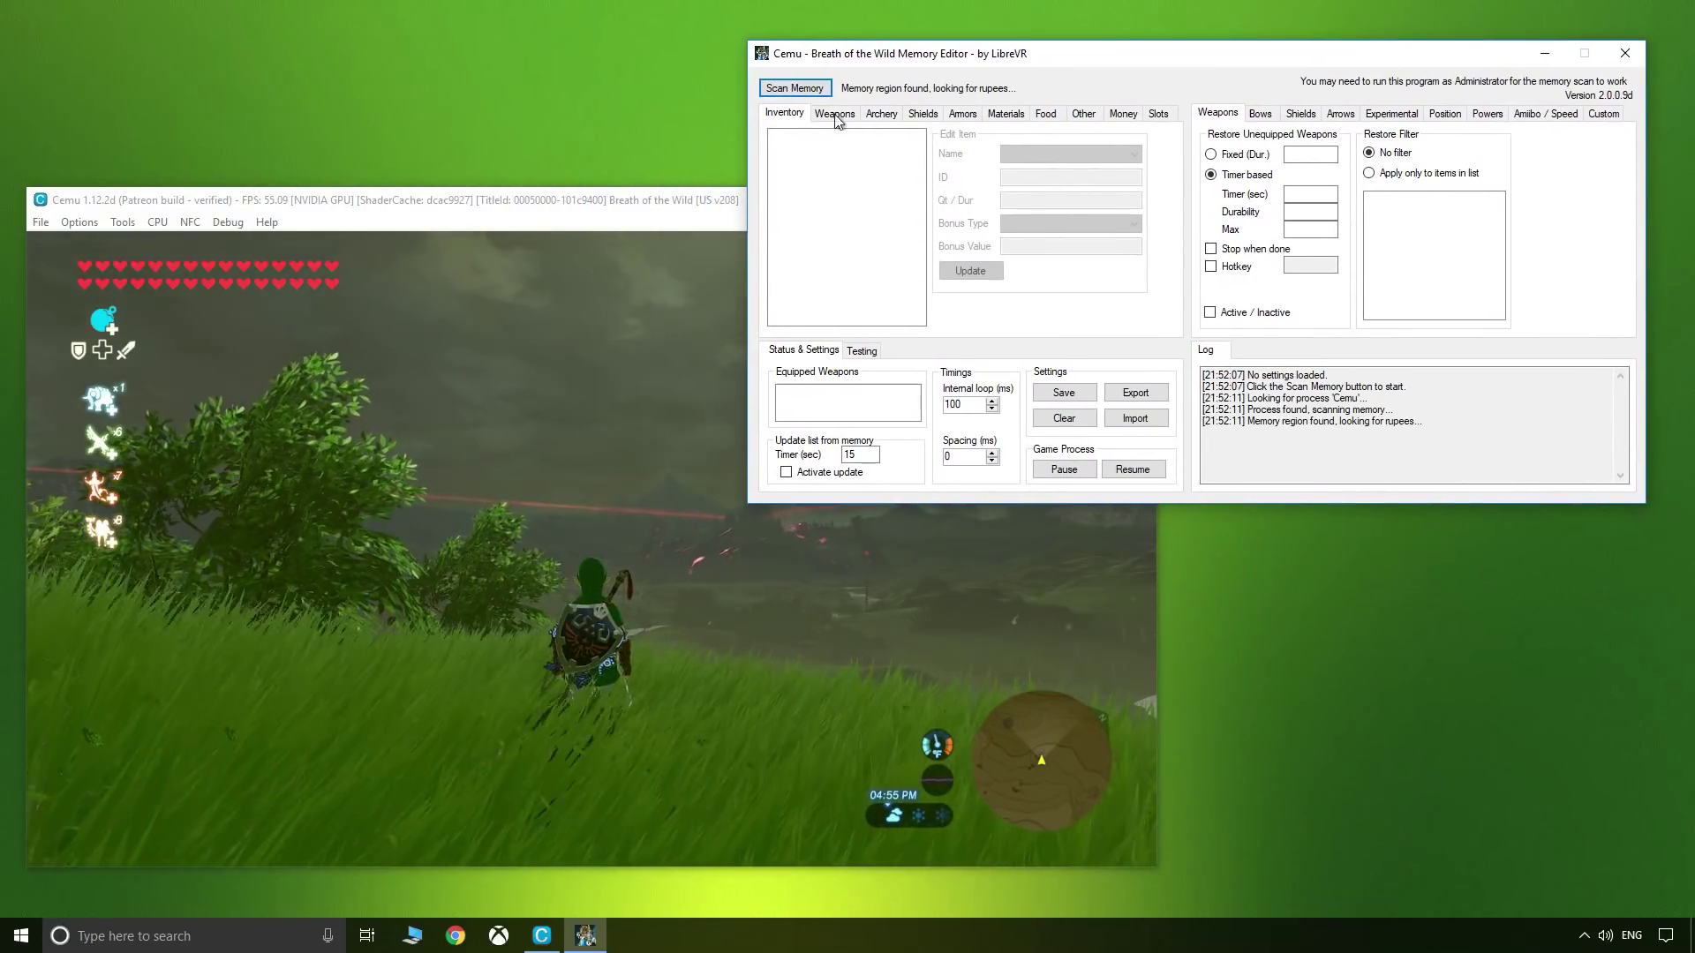
- Switch to Cemu, examine the game's system options down to Voice Language and back to HUD mode, and return to gameplay
click(620, 202)
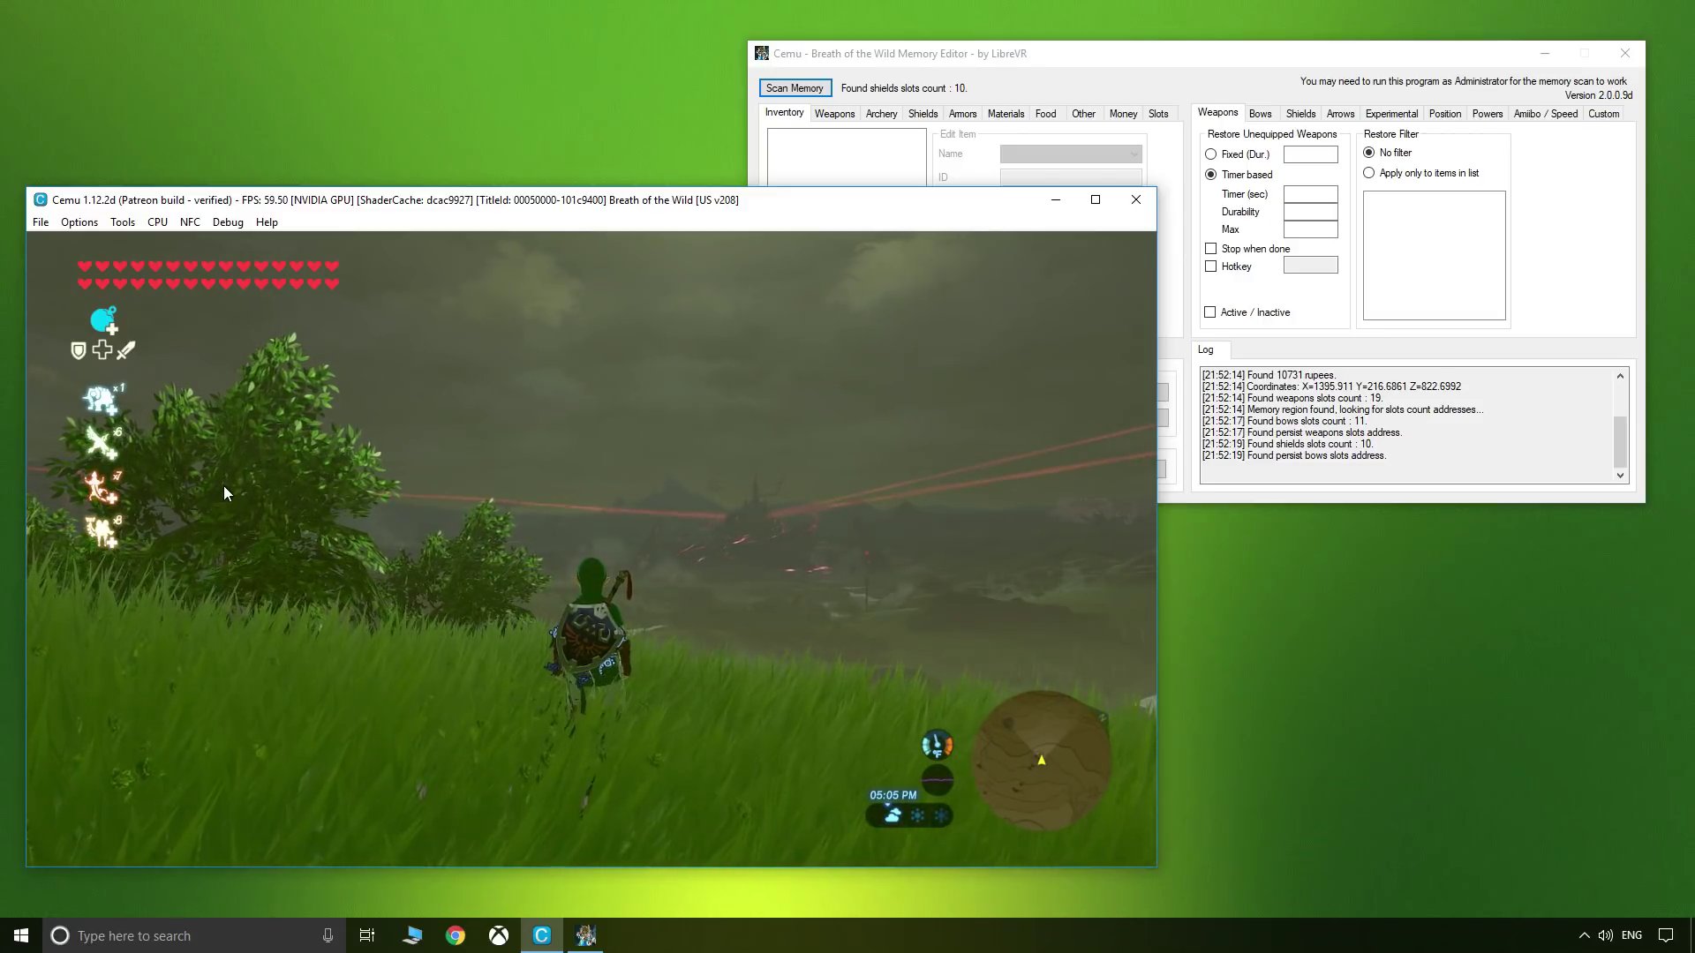
key(Return)
key(e)
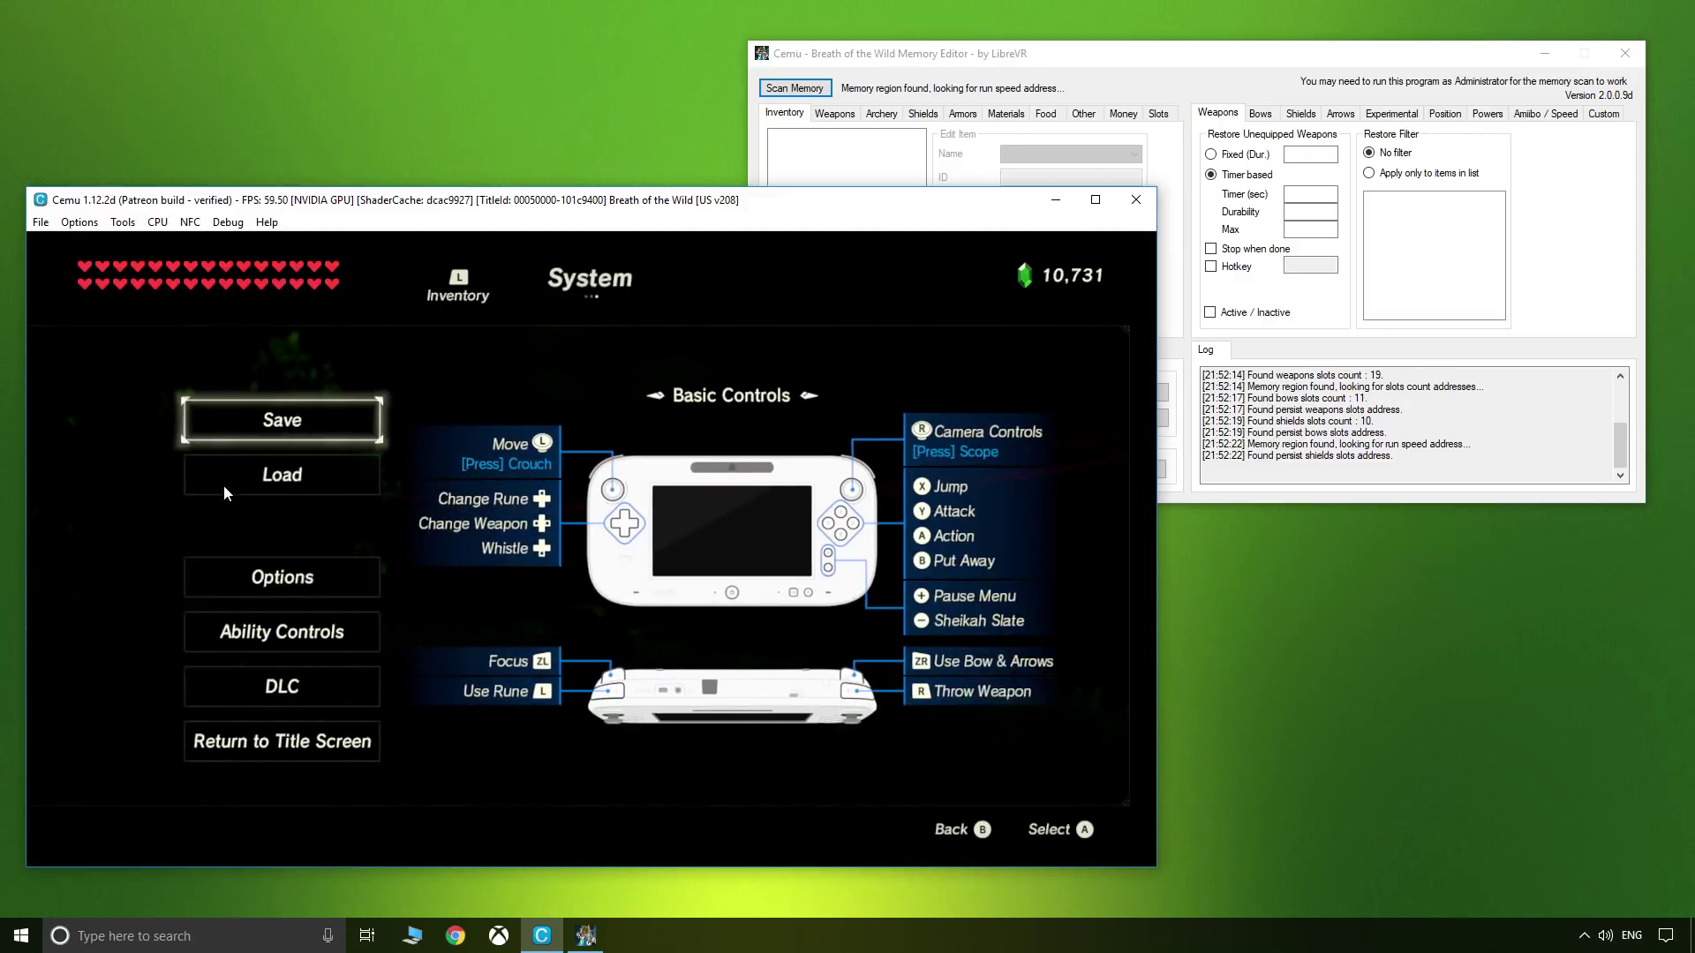
key(Down)
key(Down)
key(Return)
key(Down)
key(Down)
key(Down)
key(Down)
key(Down)
key(Down)
key(Down)
key(Down)
key(Down)
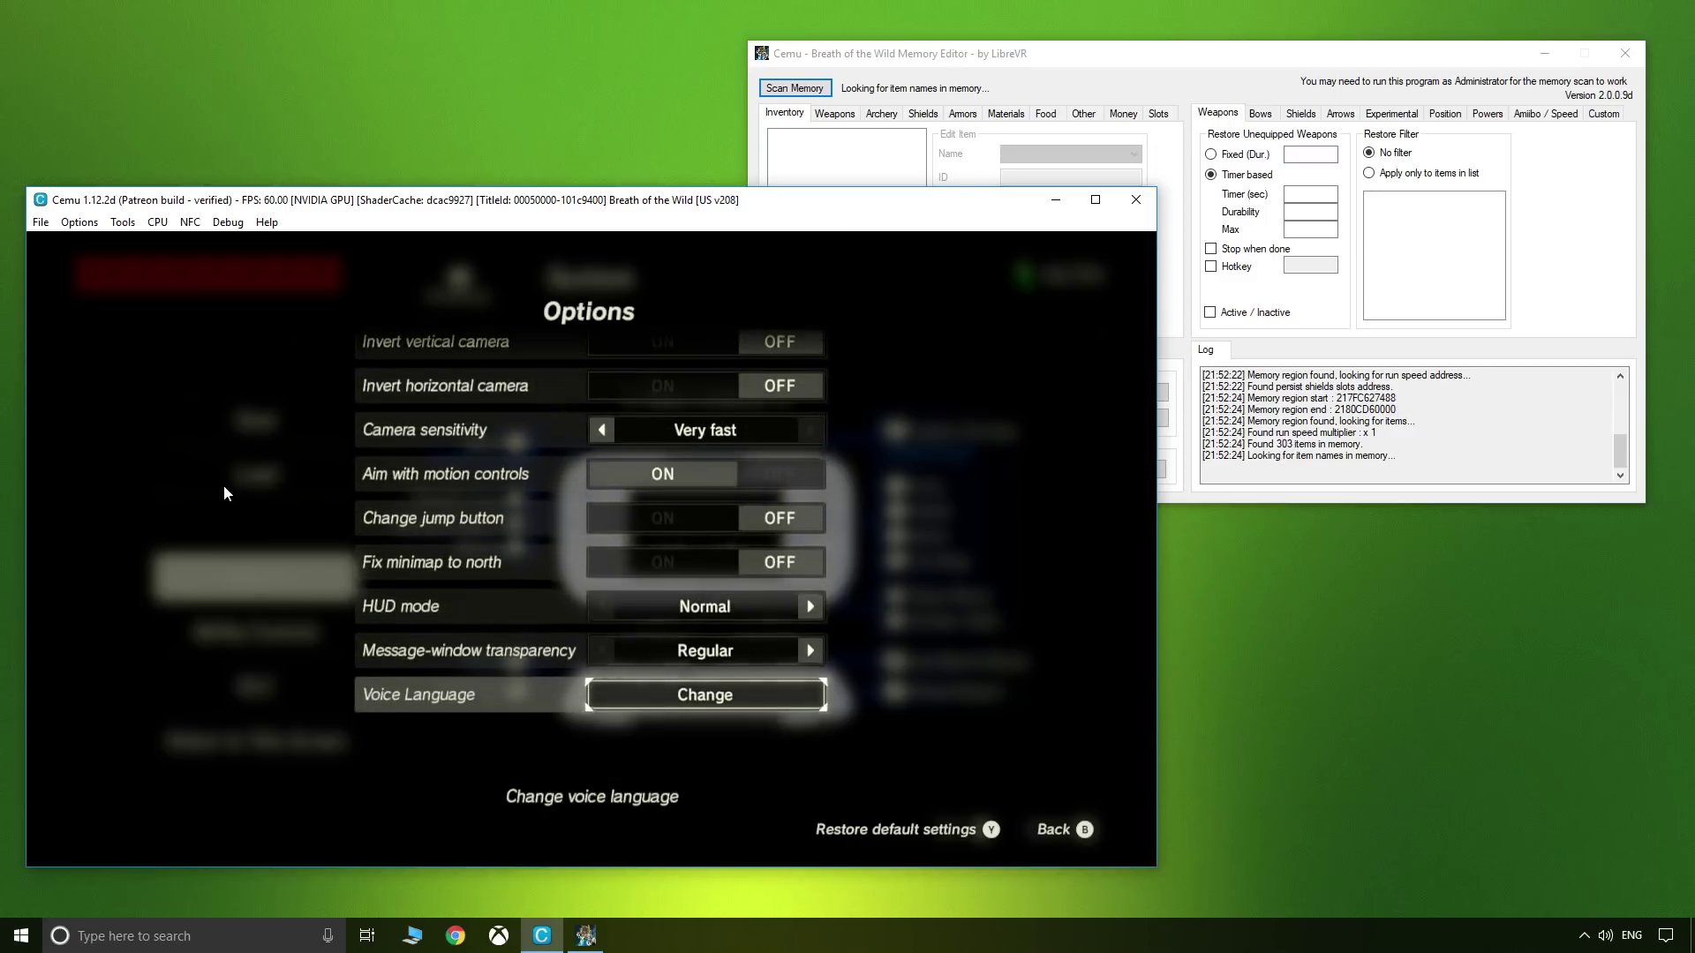
key(Up)
key(Up)
key(Escape)
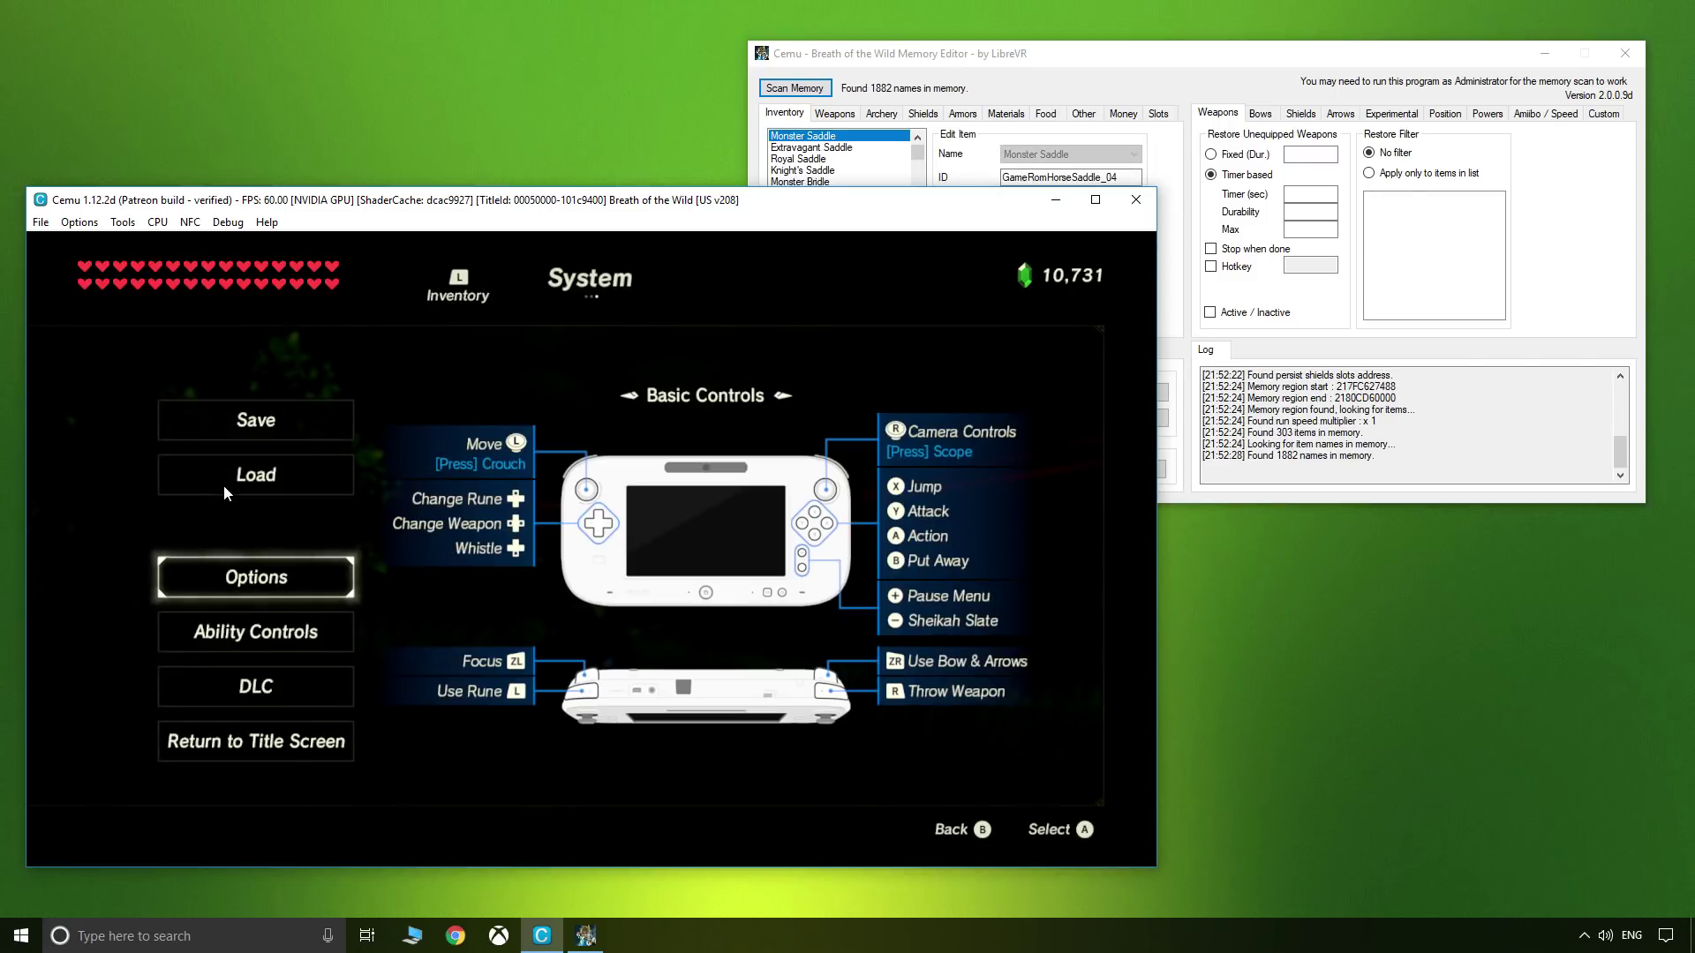
key(Escape)
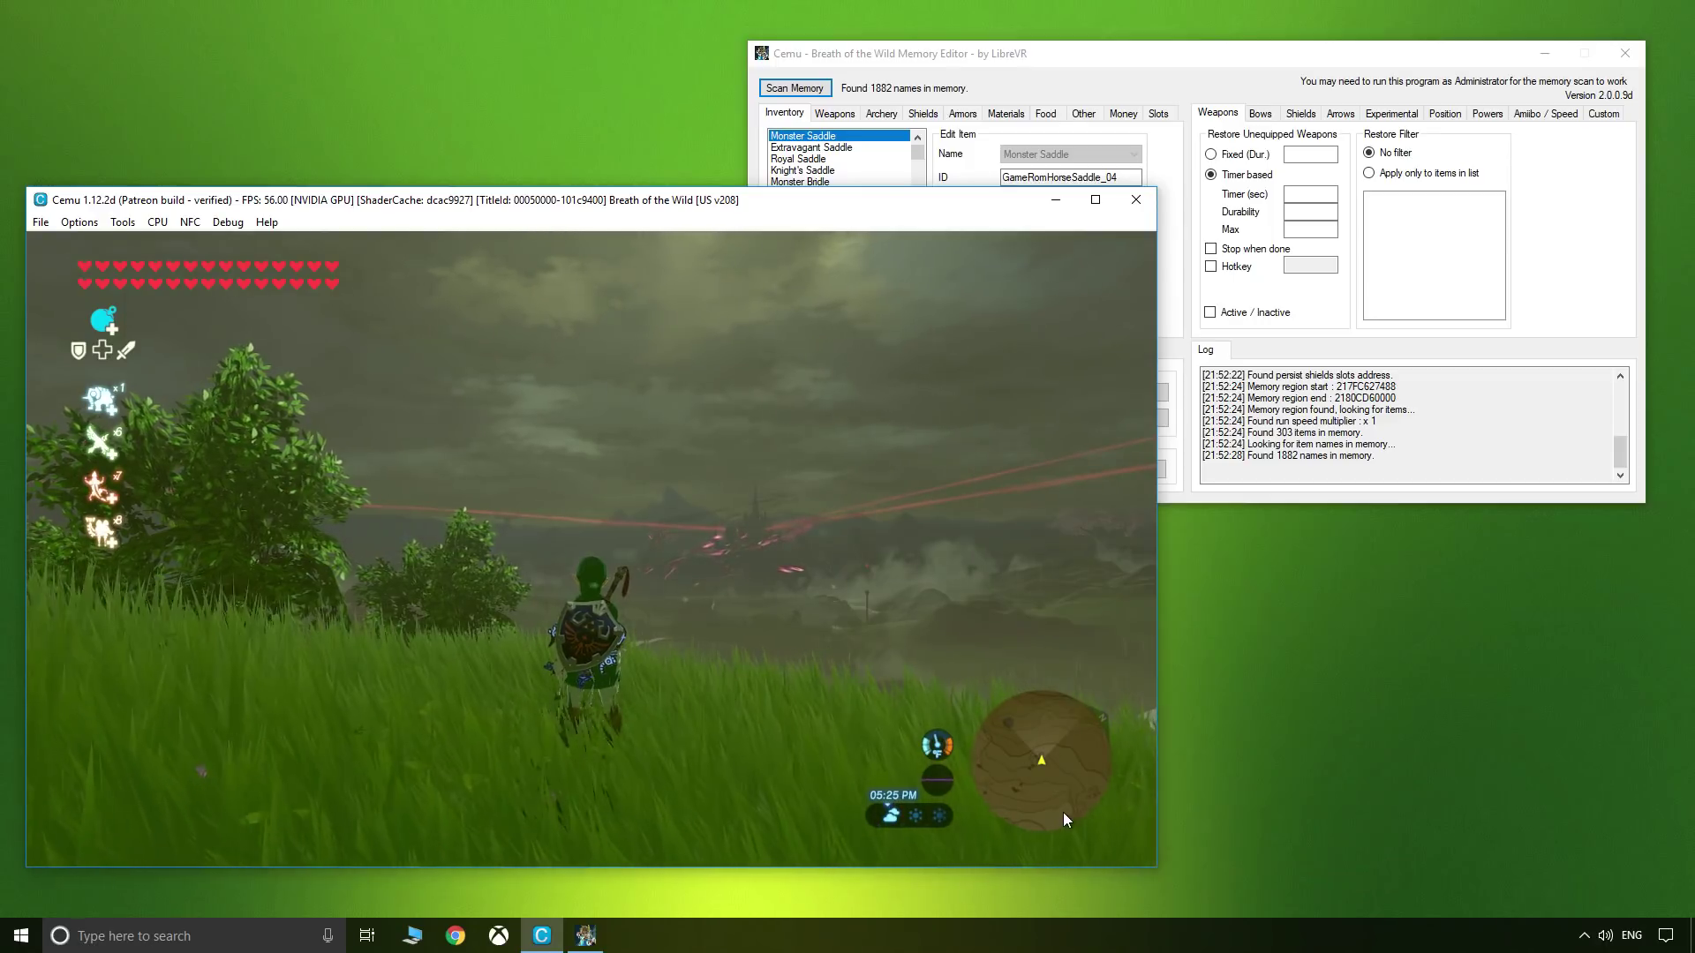
- Using the time slider in the memory editor's testing tools, try 9:40 AM and 12:00 AM, and set the in-game time to 6:00 PM
click(1096, 57)
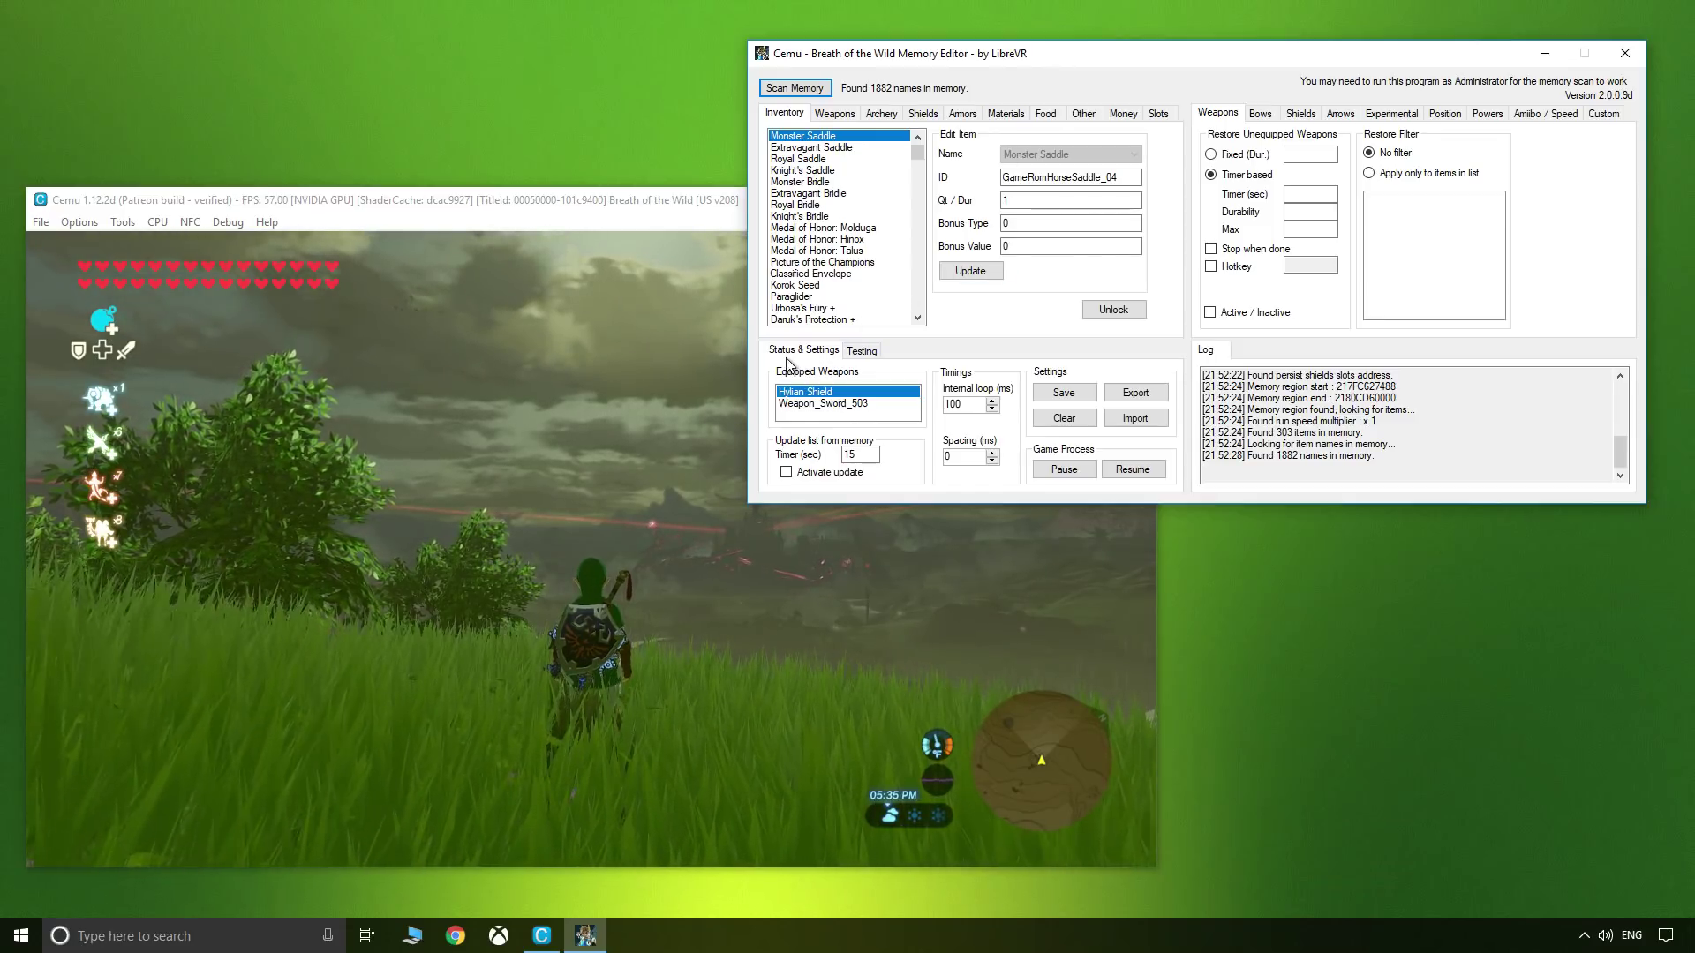
click(861, 353)
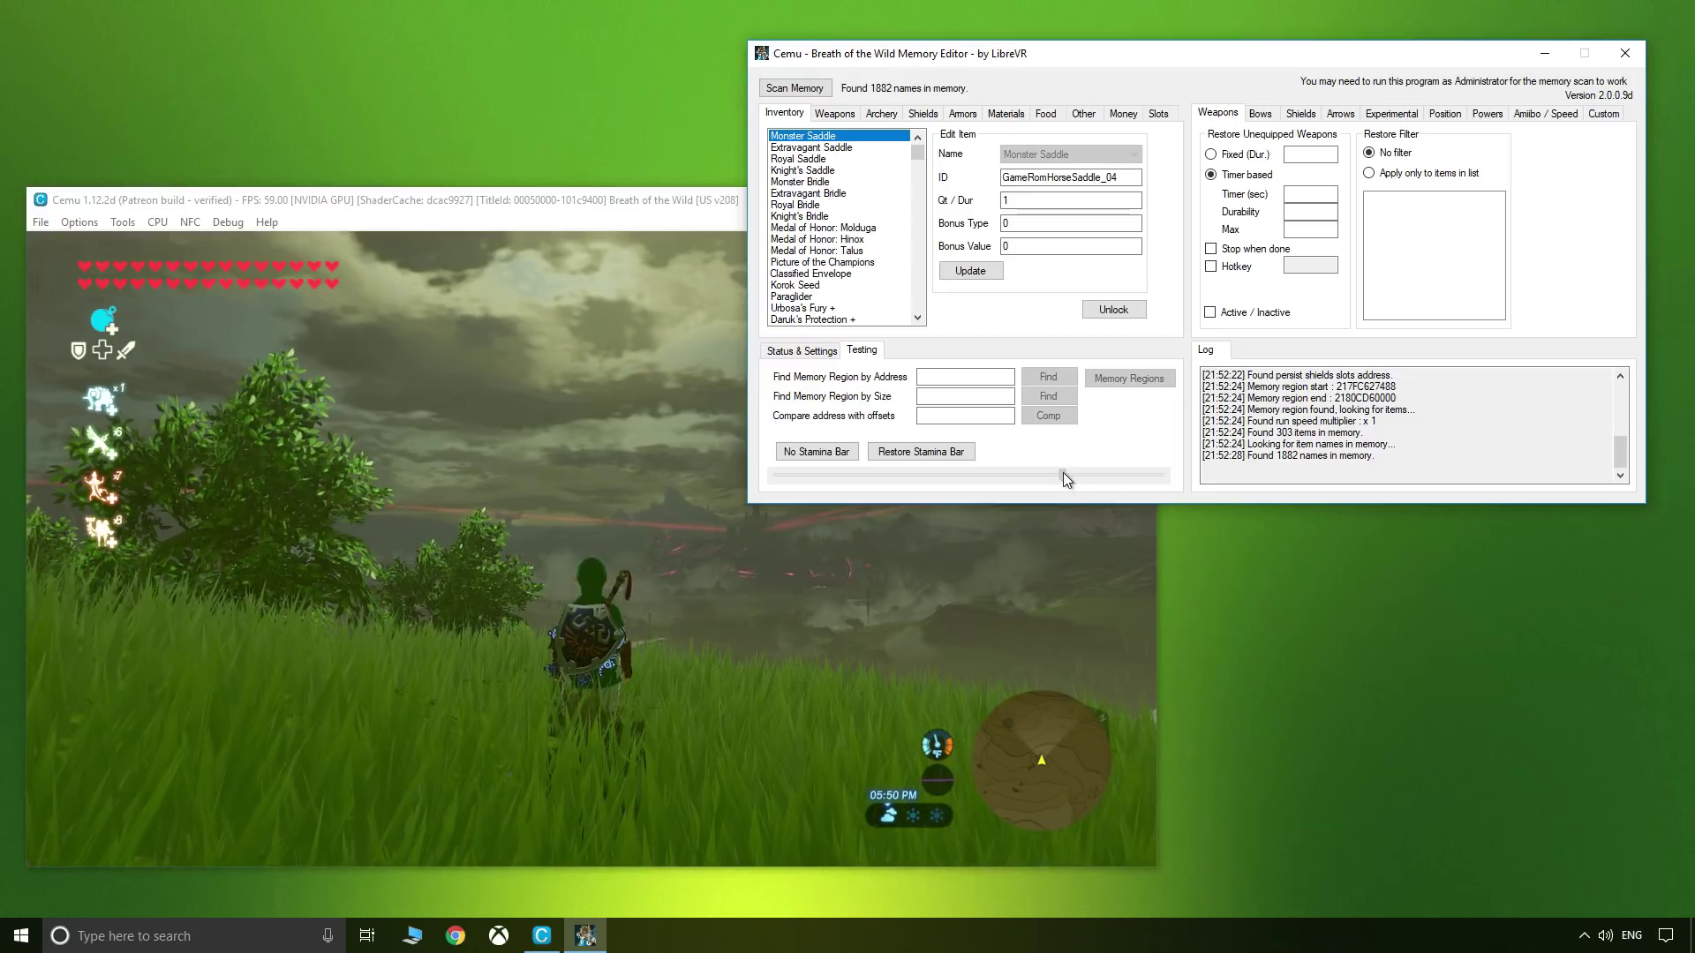
drag(1063, 474, 926, 475)
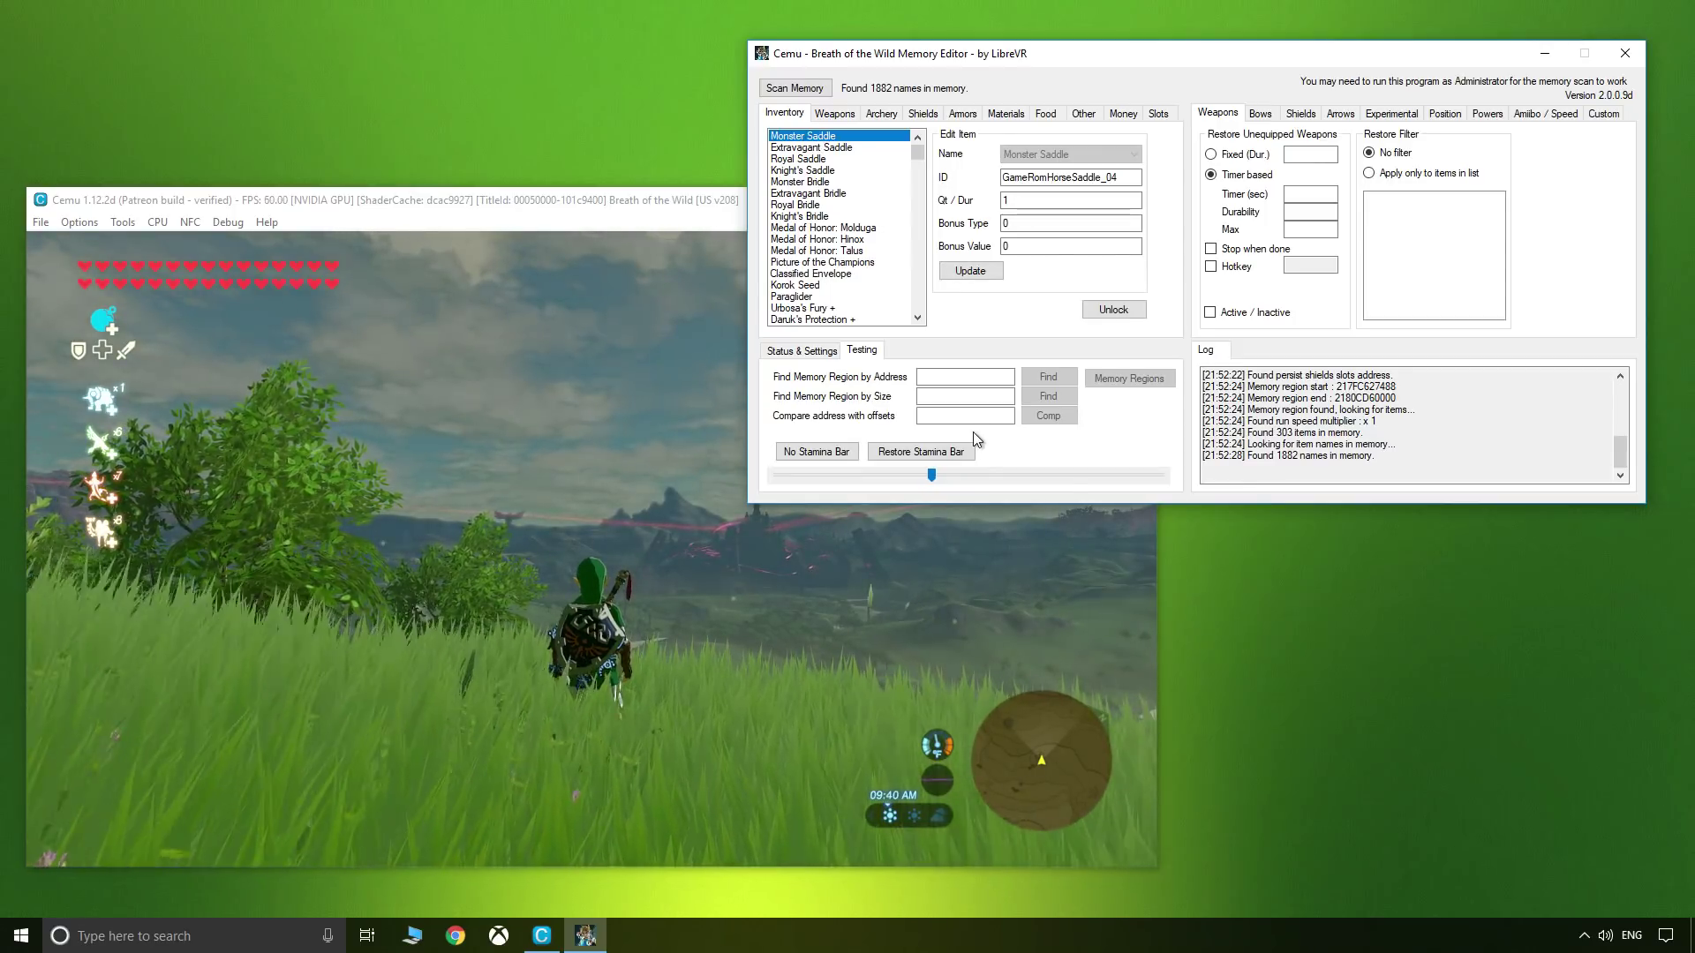
click(931, 475)
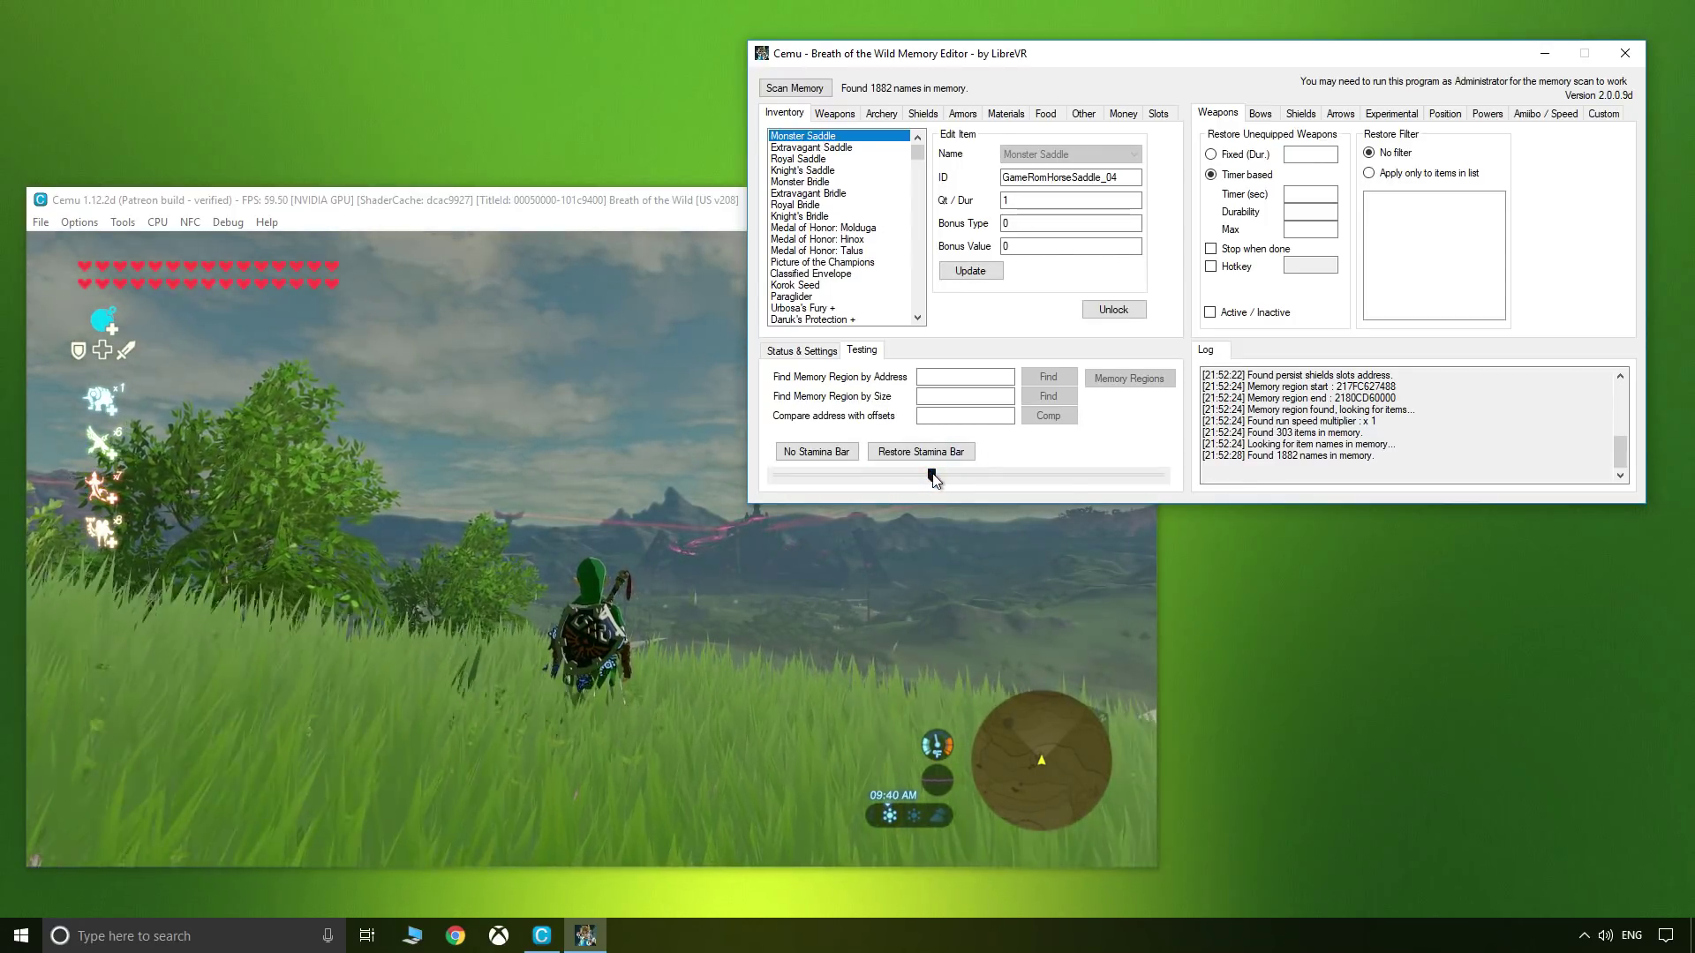
drag(932, 477, 1154, 471)
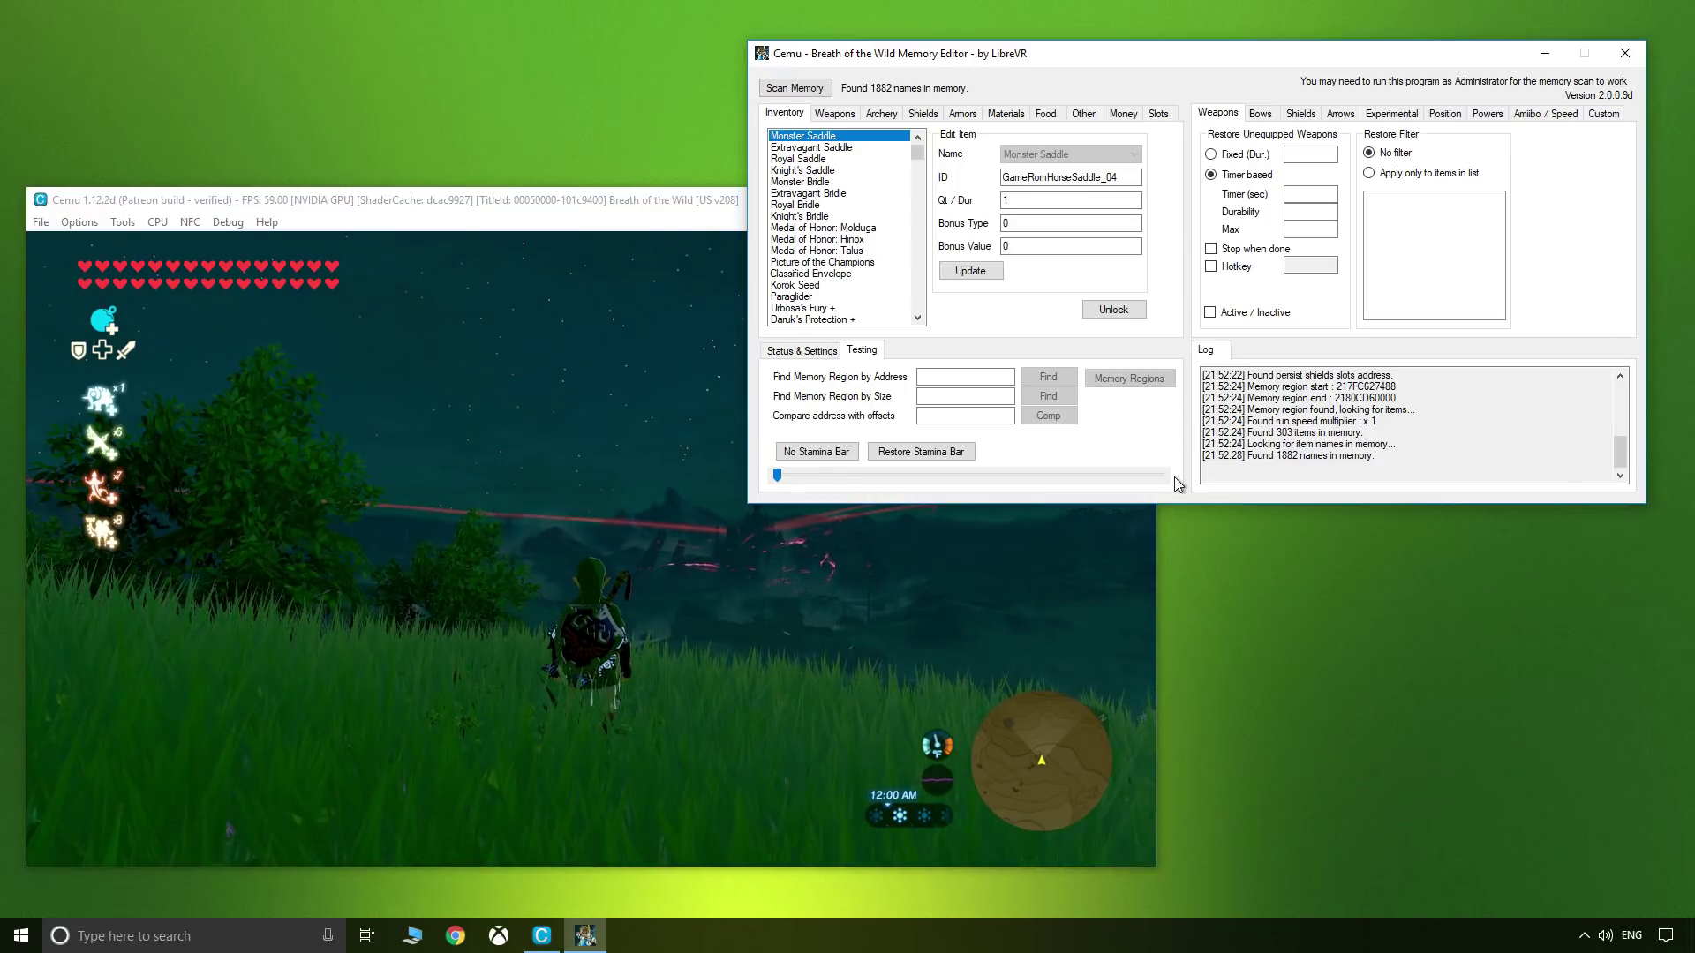
drag(778, 476, 1064, 478)
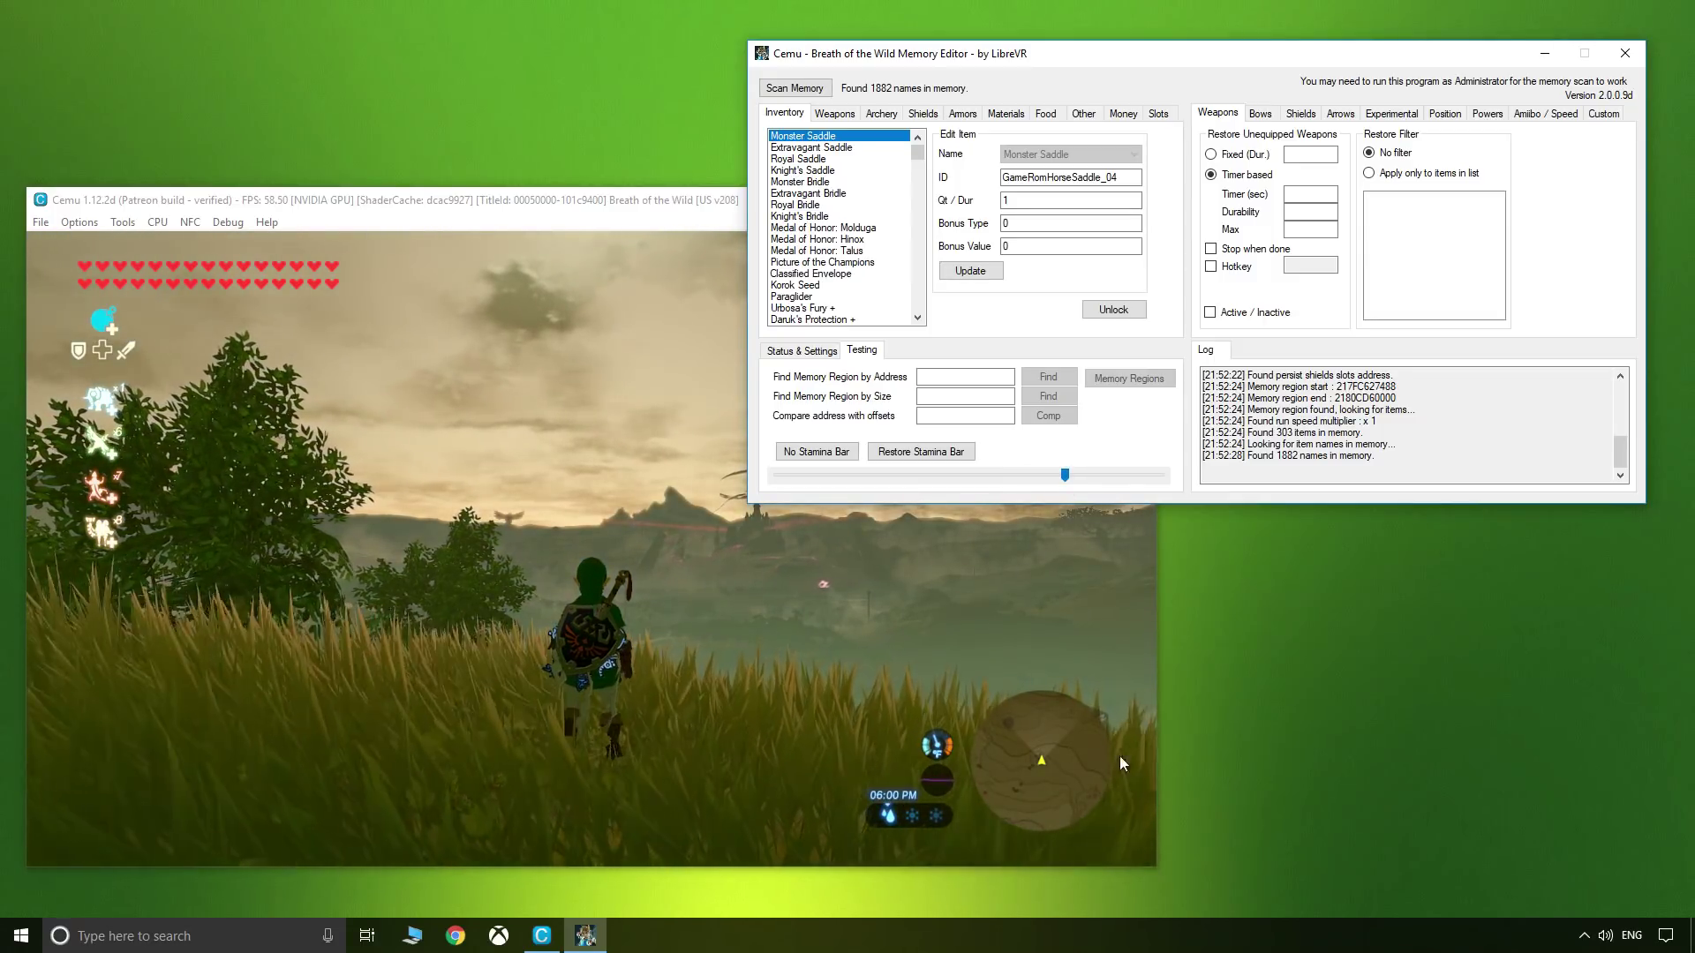
click(681, 203)
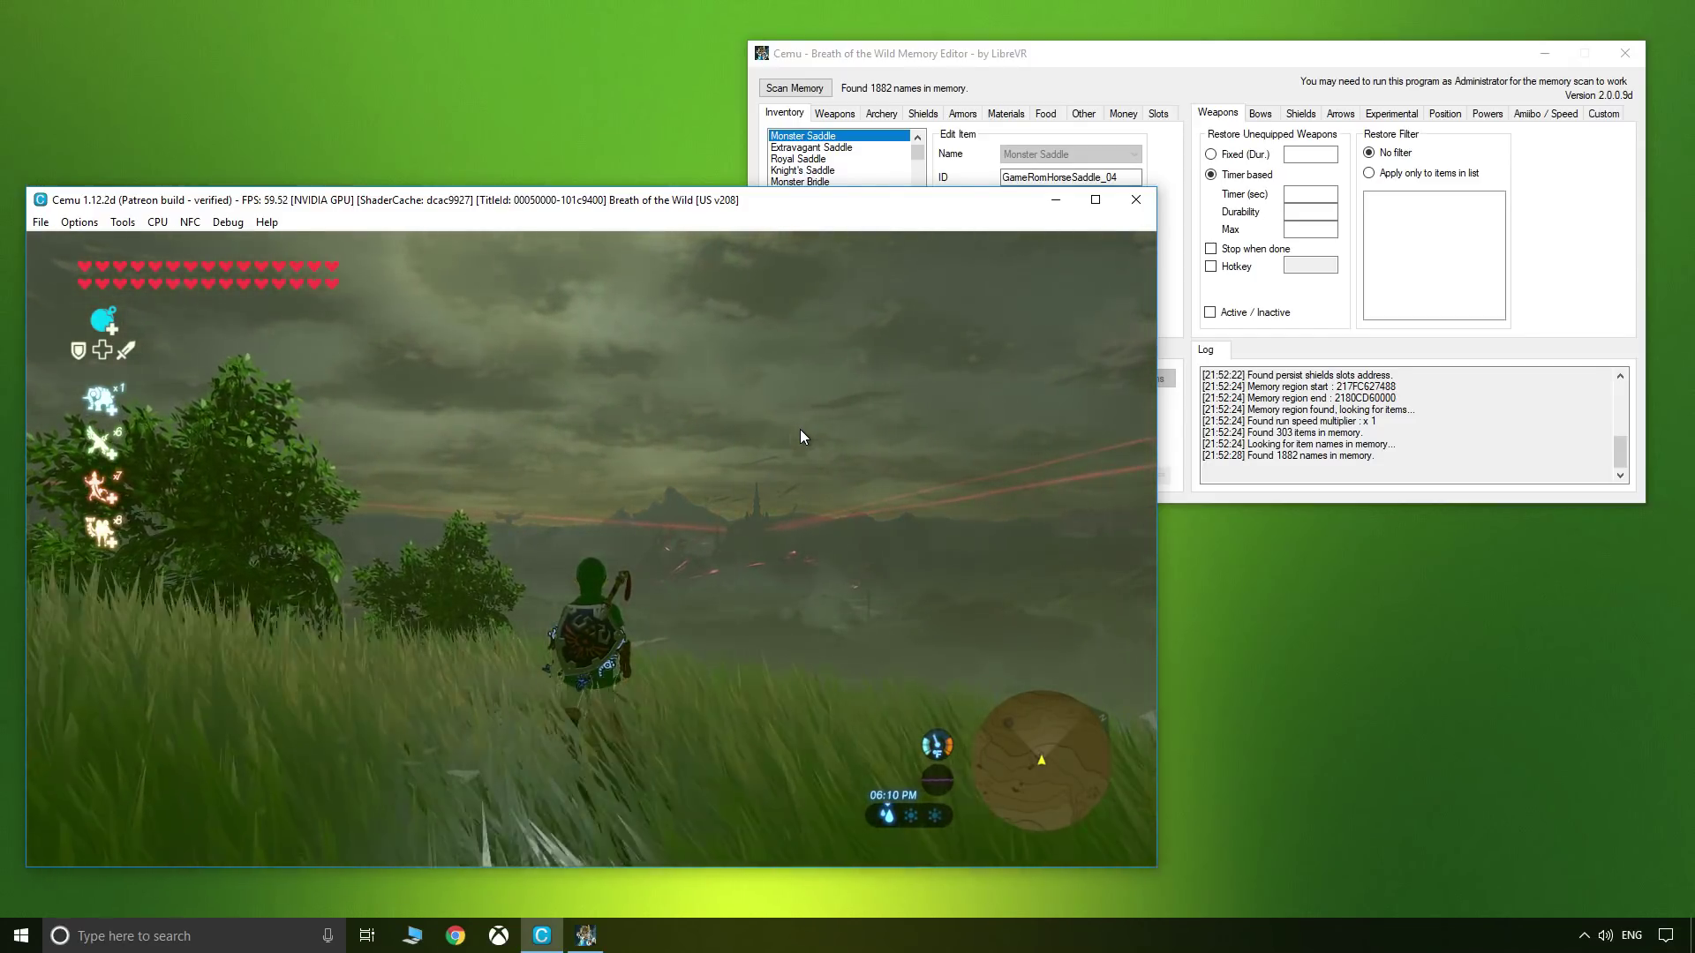
click(1058, 51)
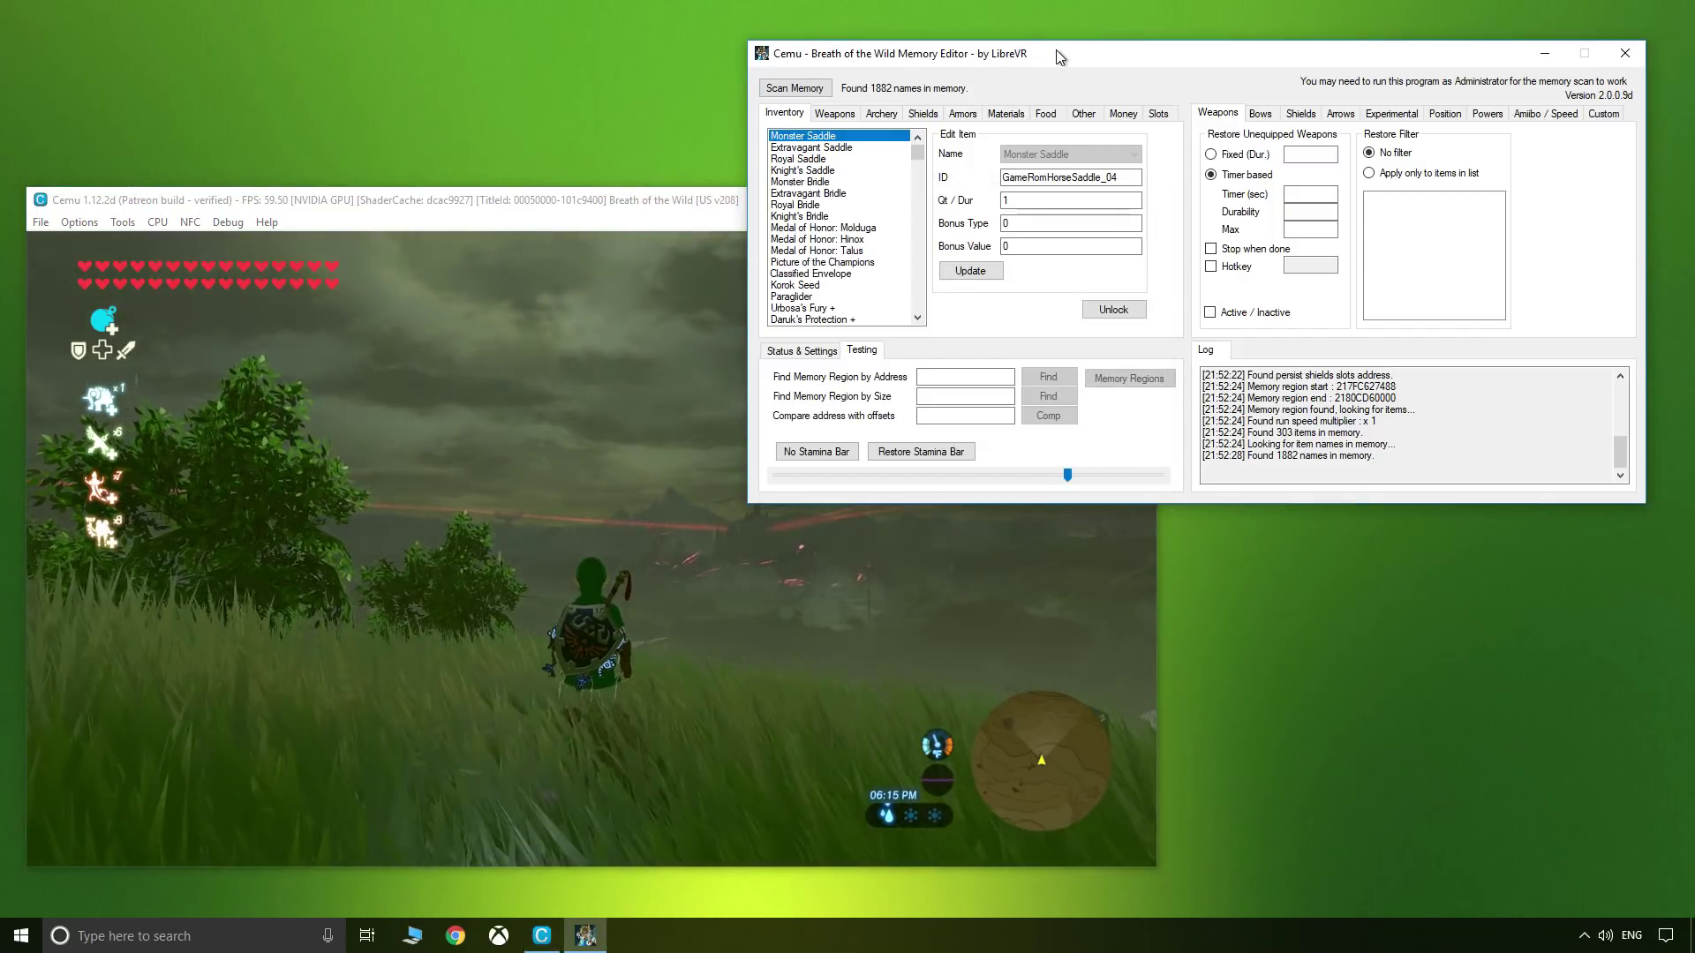